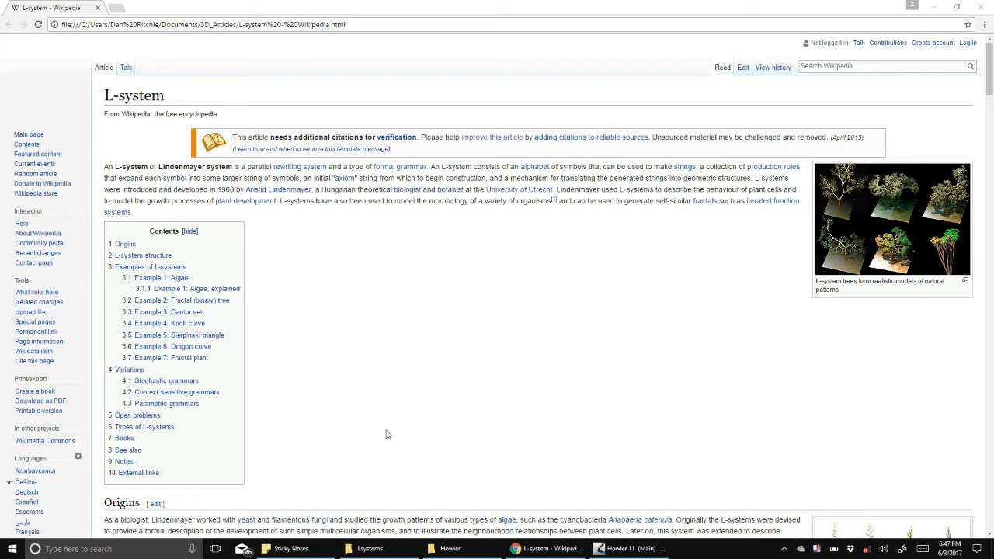
- Scroll through the Wikipedia L-system article to review its example grammars and fractal drawings
scroll(387, 435, down, 5)
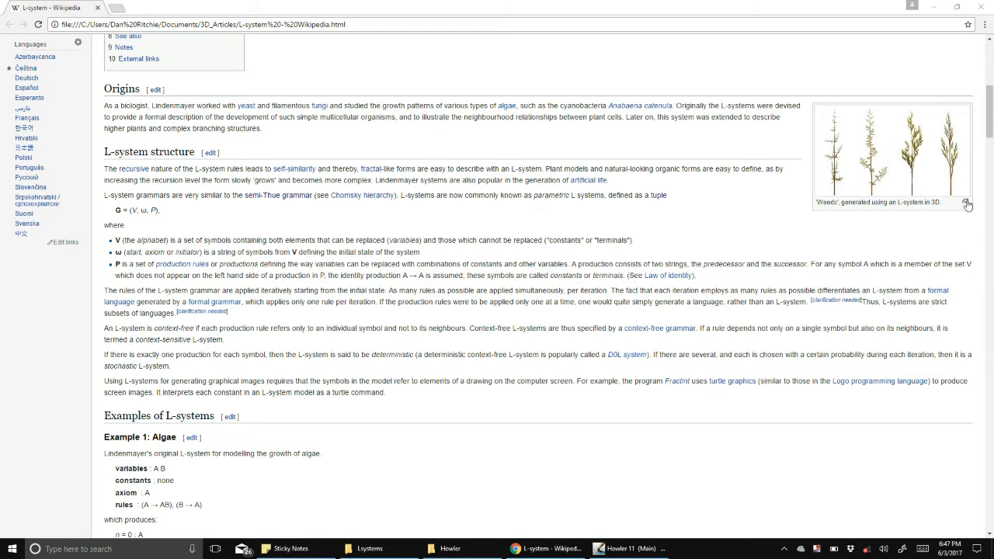
scroll(418, 353, down, 6)
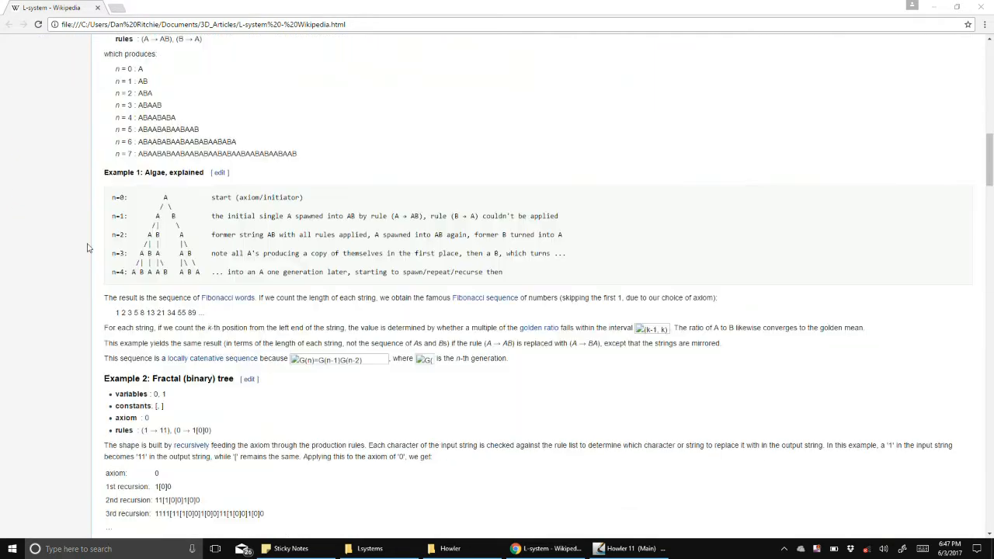
scroll(300, 311, down, 4)
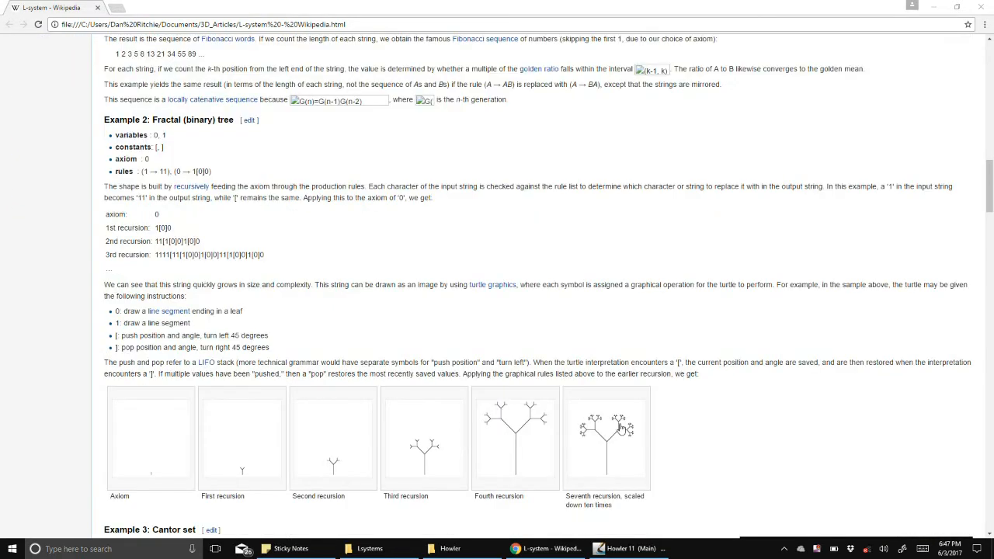
scroll(476, 350, down, 4)
scroll(430, 369, down, 14)
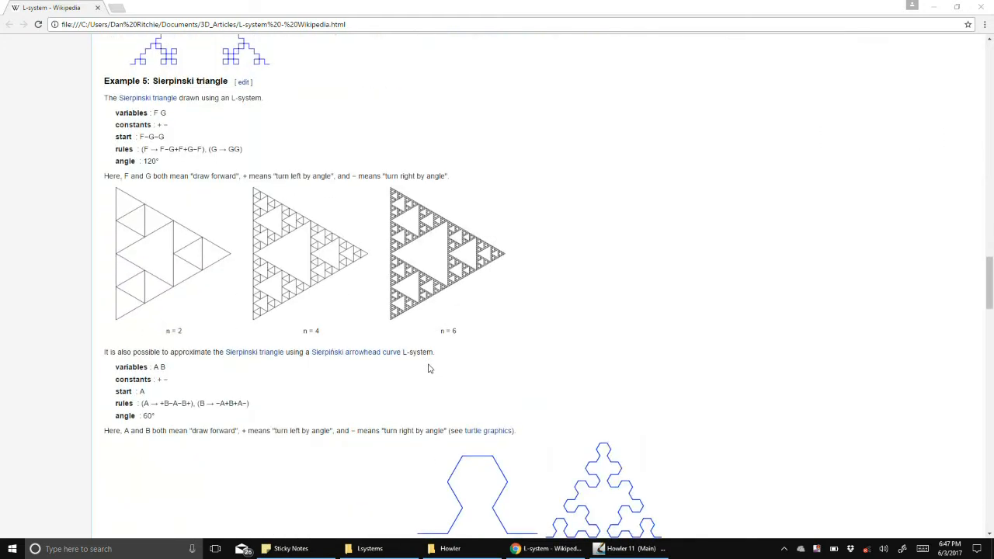
scroll(427, 368, down, 6)
scroll(417, 362, up, 1)
scroll(411, 212, up, 4)
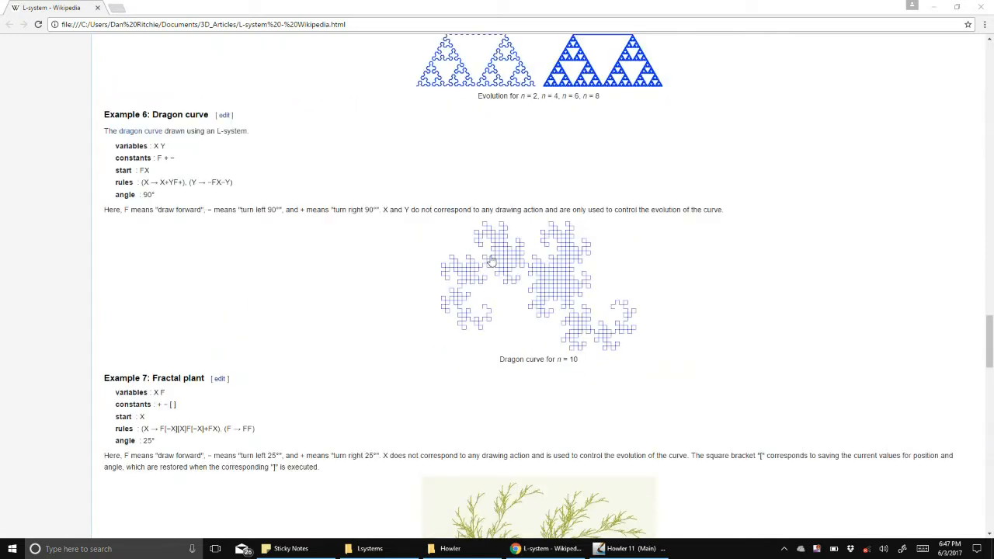
scroll(534, 286, up, 3)
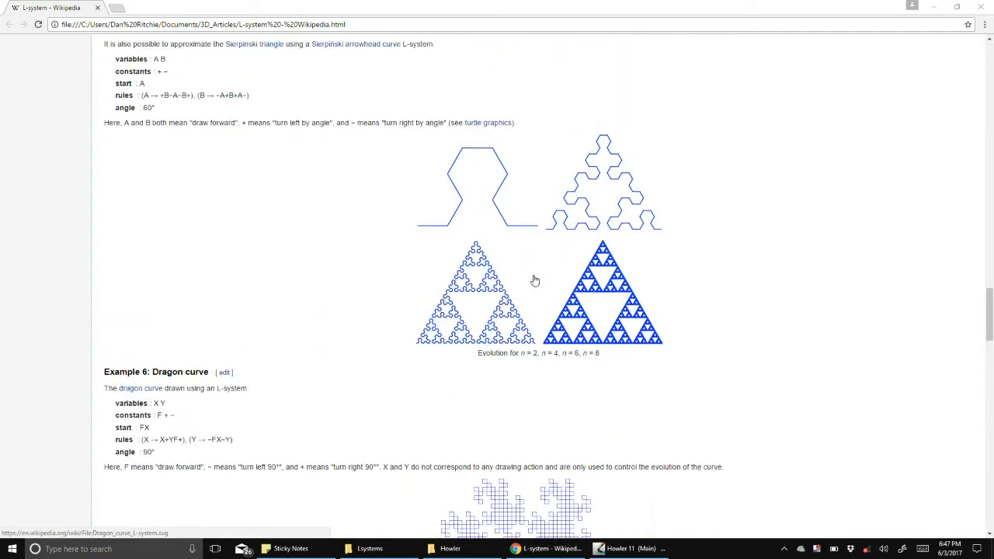
scroll(155, 146, up, 1)
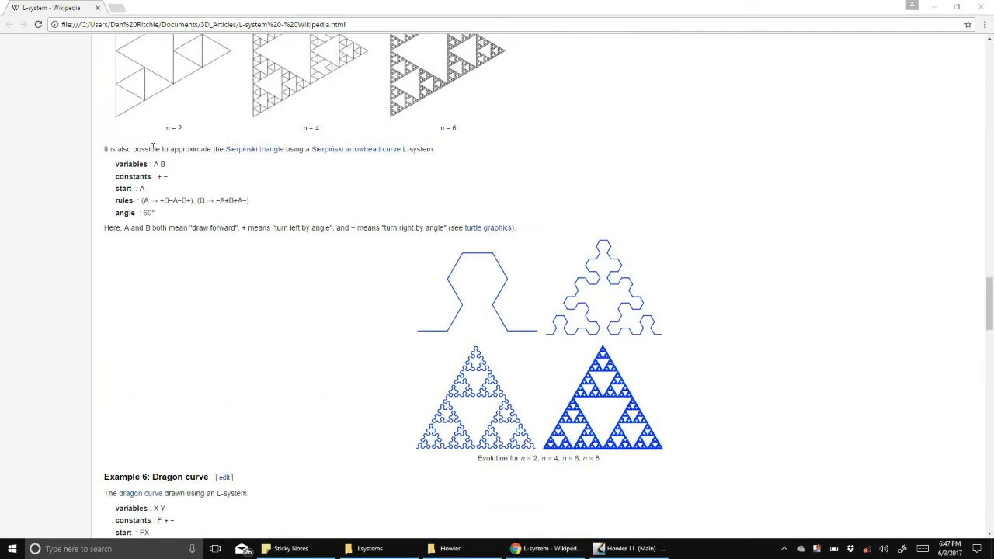
scroll(283, 178, up, 1)
scroll(215, 249, down, 1)
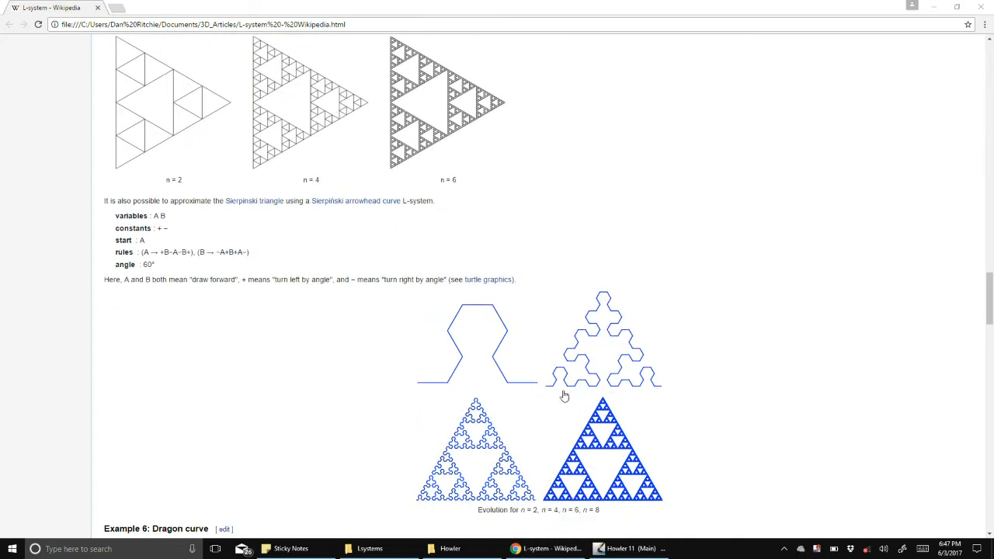
- Copy Lsystem_pf.exe from the Lsystems folder into the Howler program folder, replacing the existing file
click(476, 176)
click(125, 137)
drag(110, 140, 933, 399)
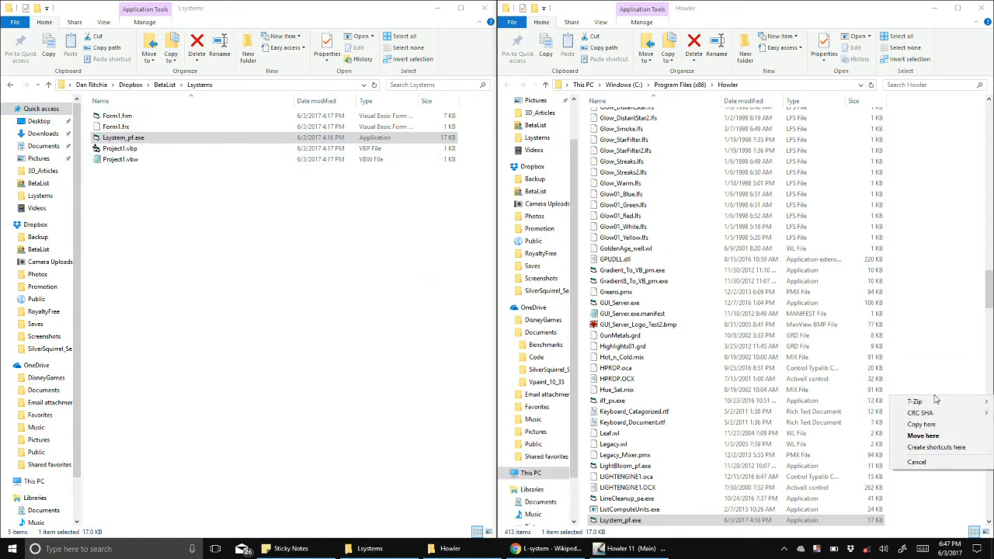
click(915, 427)
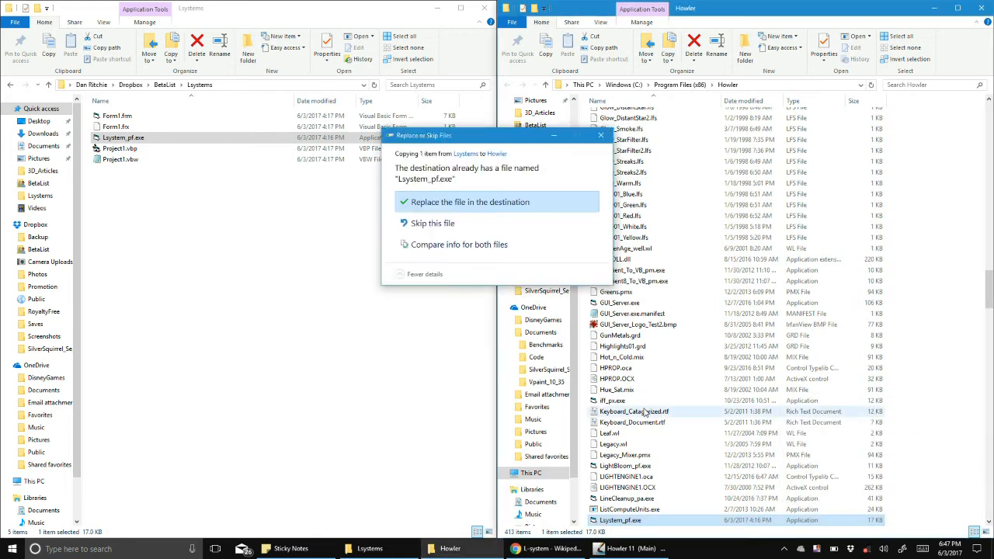
click(402, 205)
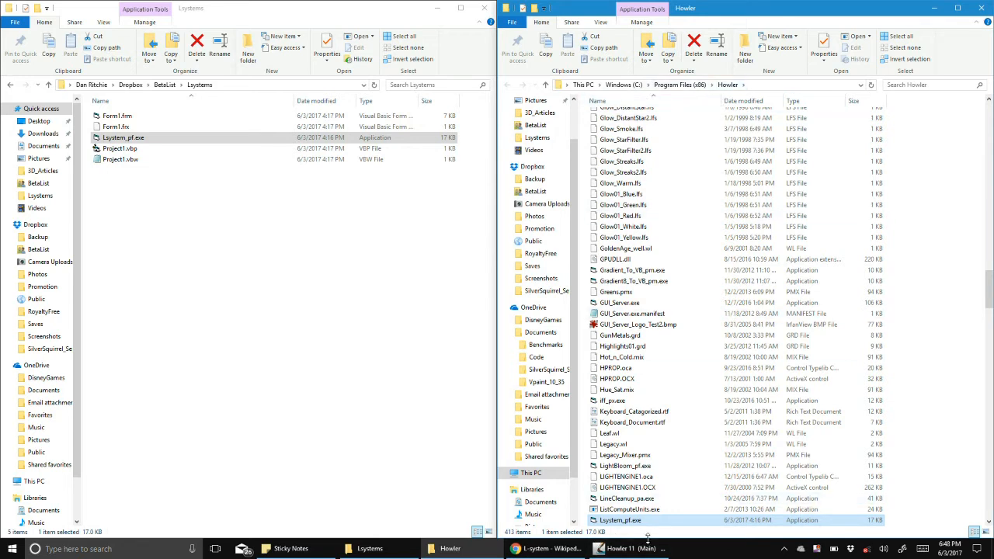
- Switch to Howler and launch the Lsystem_pf.exe plugin from the Plugins panel's Filter list
click(617, 549)
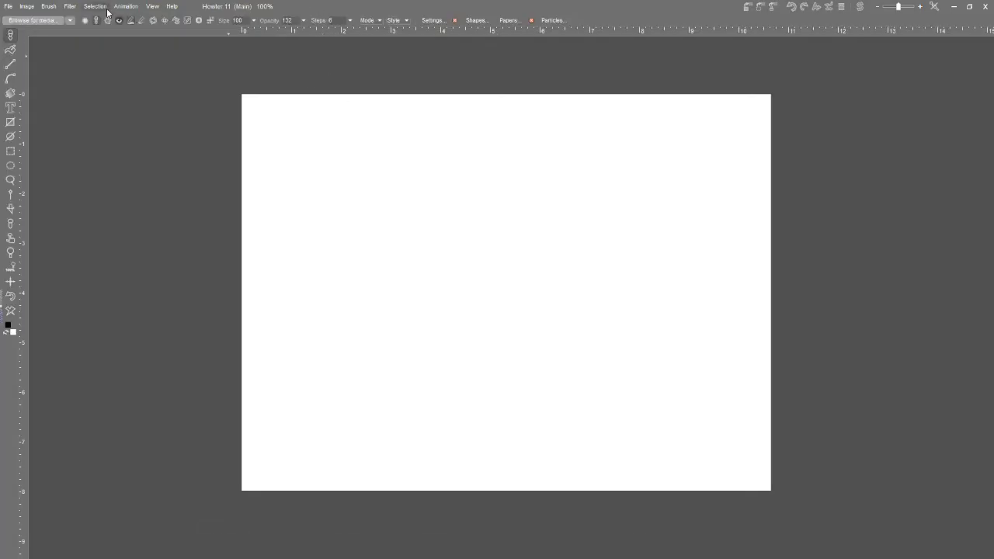
click(335, 109)
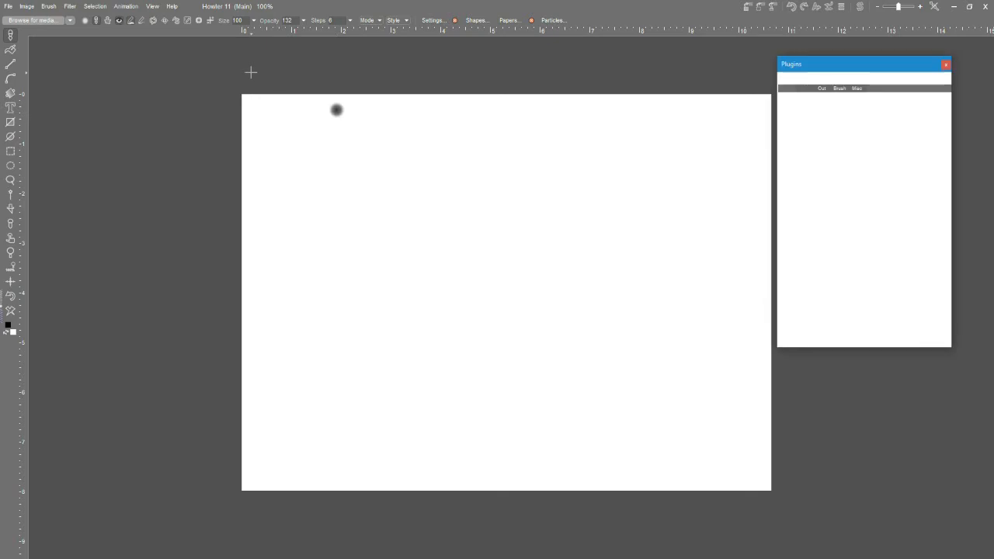
click(10, 297)
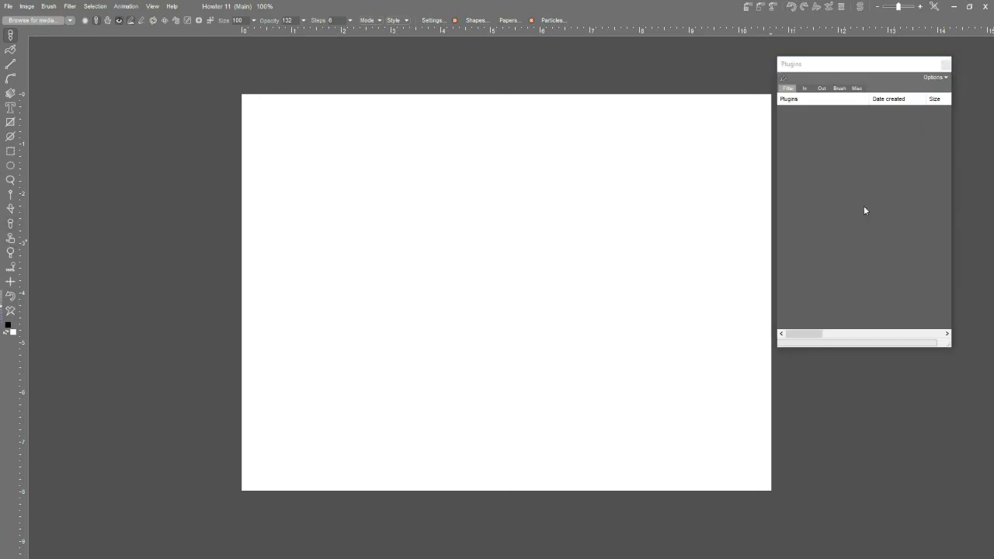
click(788, 88)
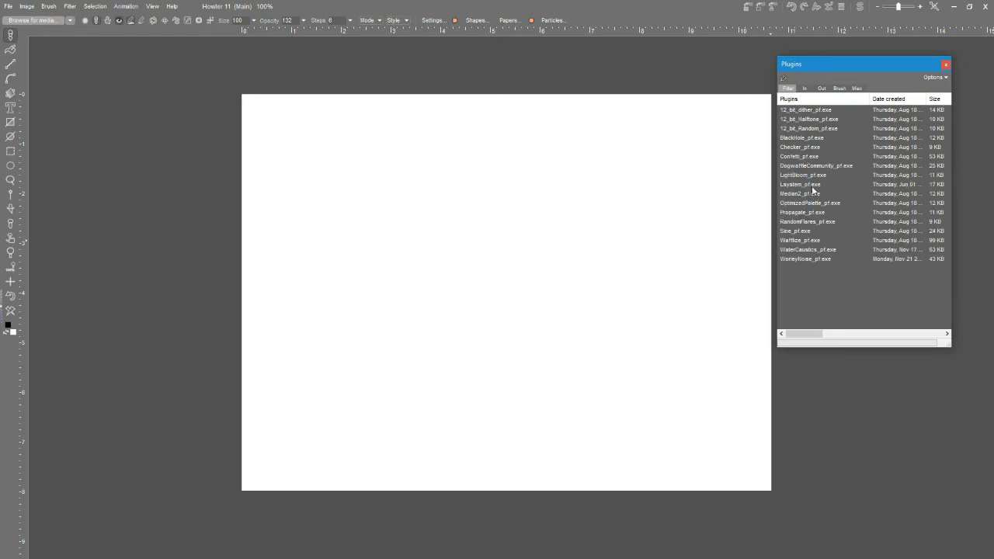
click(803, 185)
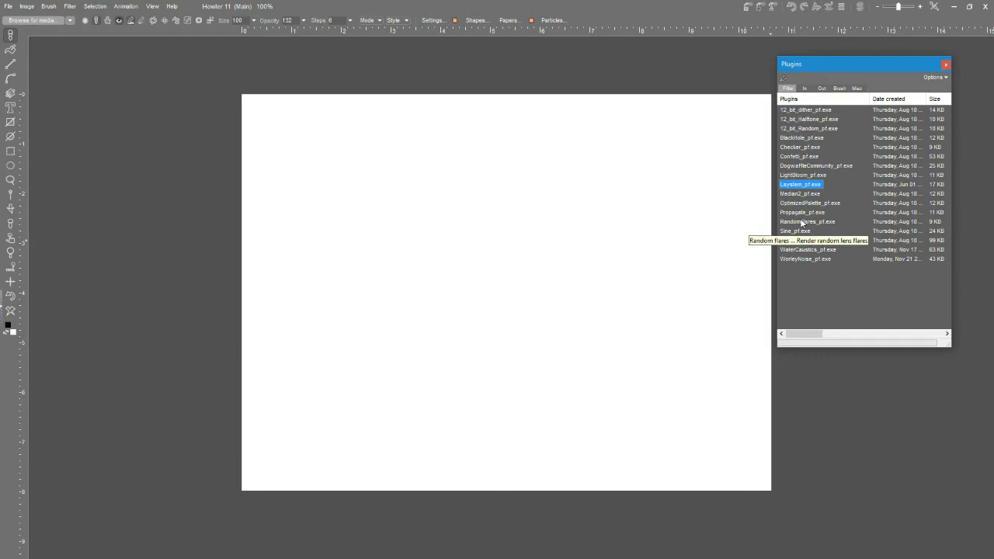
double_click(799, 184)
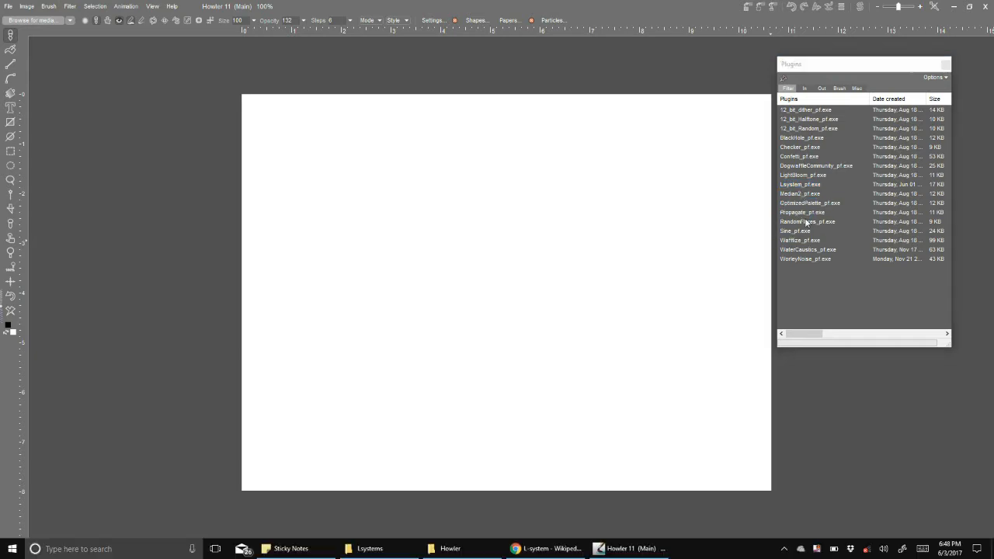
click(944, 64)
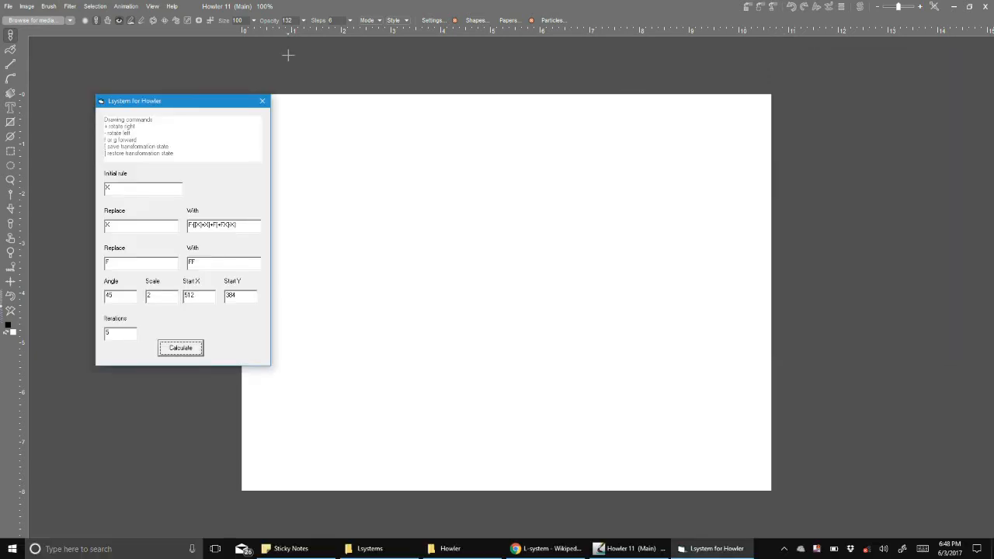
- Clear the second replacement rule and the first rule's With string in the L-system dialog
drag(195, 103, 202, 68)
drag(162, 229, 78, 215)
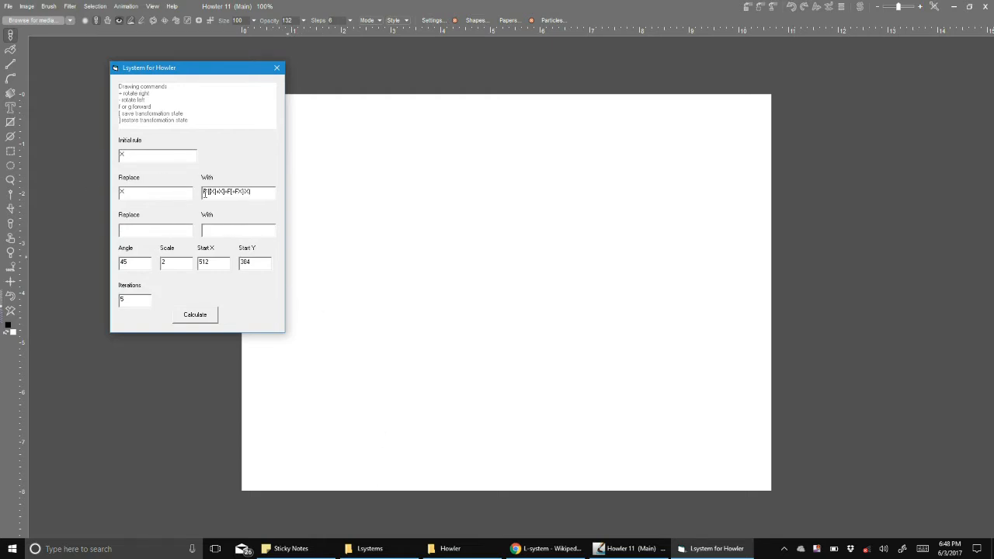
drag(264, 197, 173, 182)
key(BackSpace)
- Sketch a branching tree by hand on the canvas with the brush, then clear the canvas
click(475, 428)
mouse_move(474, 432)
mouse_down()
mouse_move(459, 257)
mouse_move(366, 169)
mouse_up()
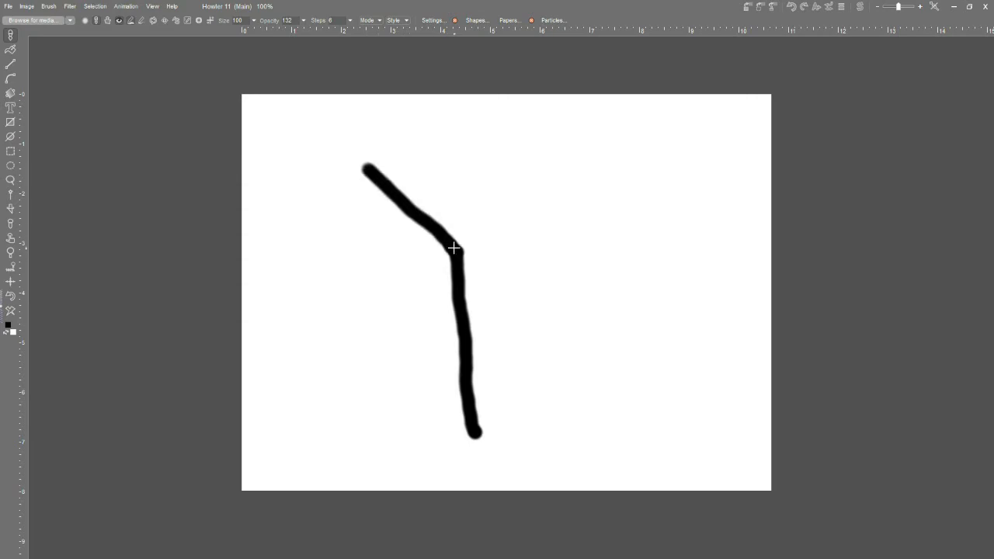
drag(453, 252, 515, 170)
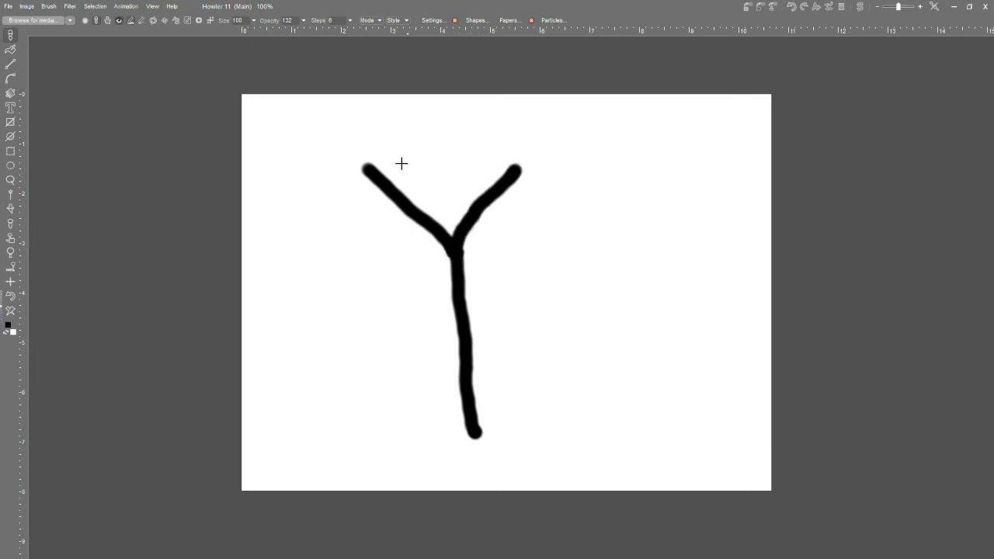
drag(368, 165, 374, 133)
mouse_move(518, 166)
mouse_down()
mouse_move(512, 137)
mouse_move(523, 168)
mouse_move(559, 149)
mouse_up()
drag(321, 150, 308, 115)
drag(365, 137, 397, 120)
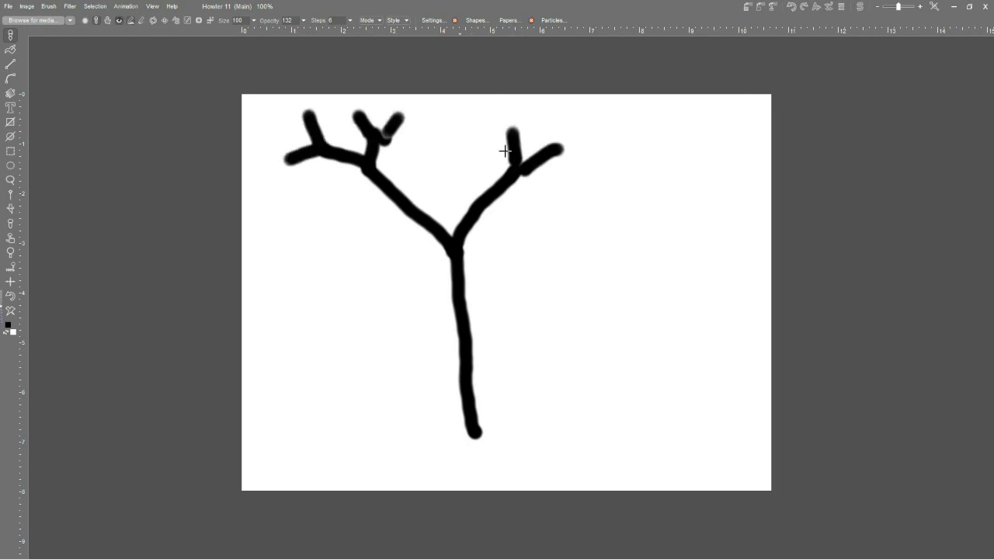
mouse_move(516, 130)
mouse_down()
mouse_move(508, 117)
mouse_move(534, 108)
mouse_up()
mouse_move(553, 152)
mouse_down()
mouse_move(561, 133)
mouse_move(562, 151)
mouse_move(593, 146)
mouse_up()
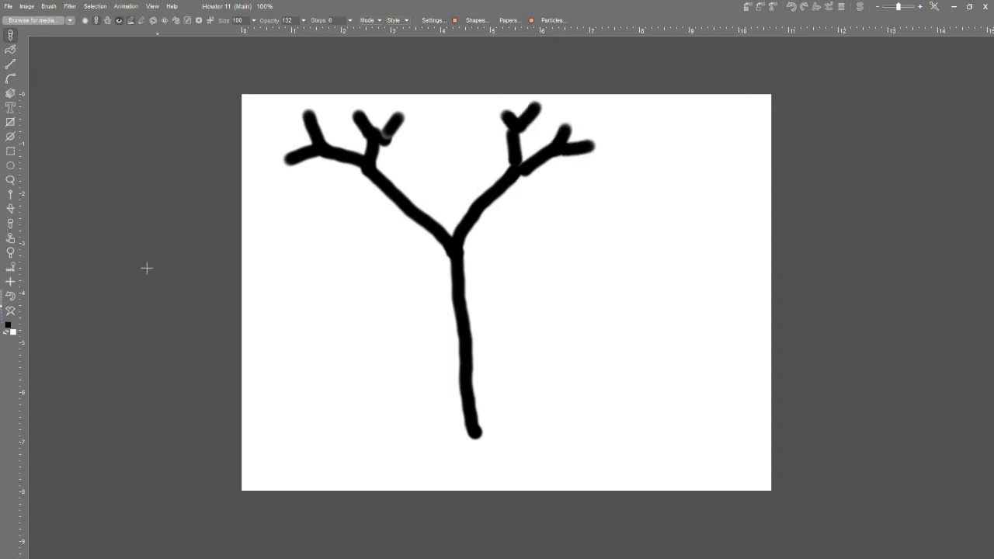
click(13, 312)
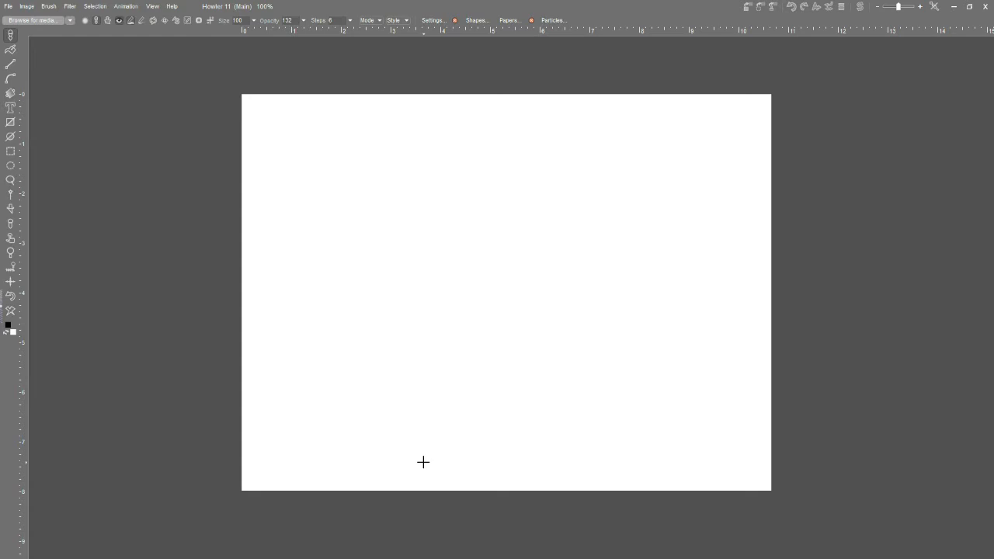
- Sketch a Y-shaped branch by hand on the canvas, then clear the canvas again
key(alt+Tab)
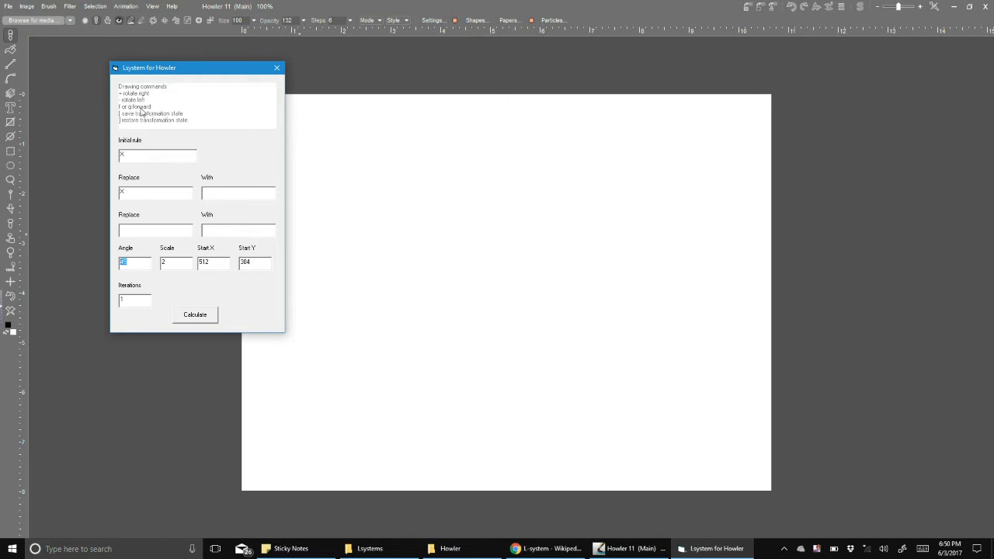
click(487, 448)
drag(487, 448, 461, 266)
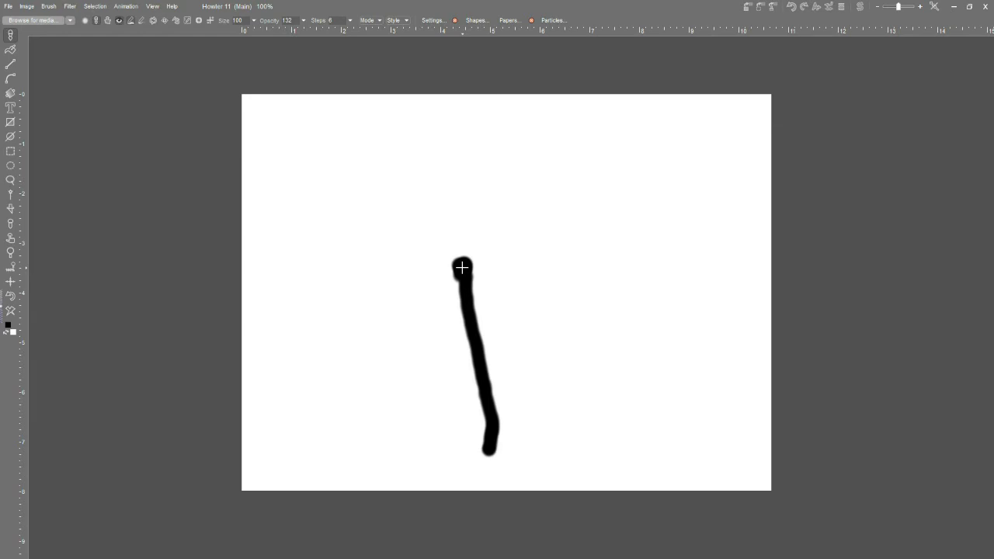
drag(461, 267, 361, 147)
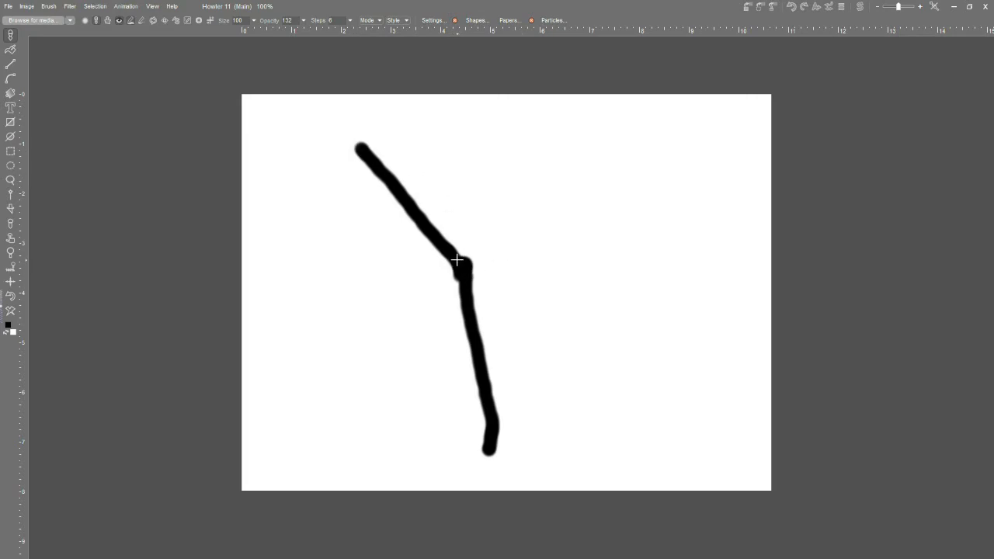
drag(458, 267, 547, 158)
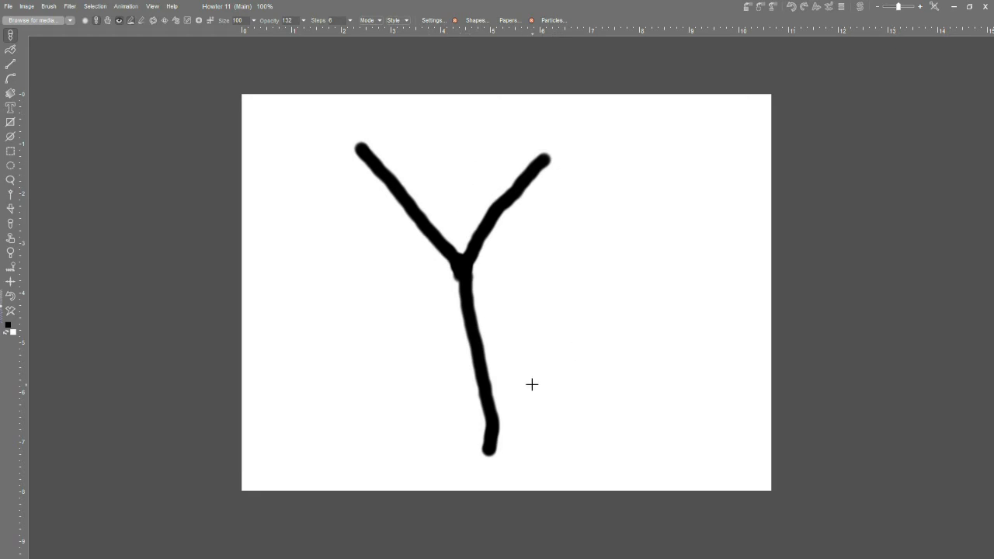
click(11, 311)
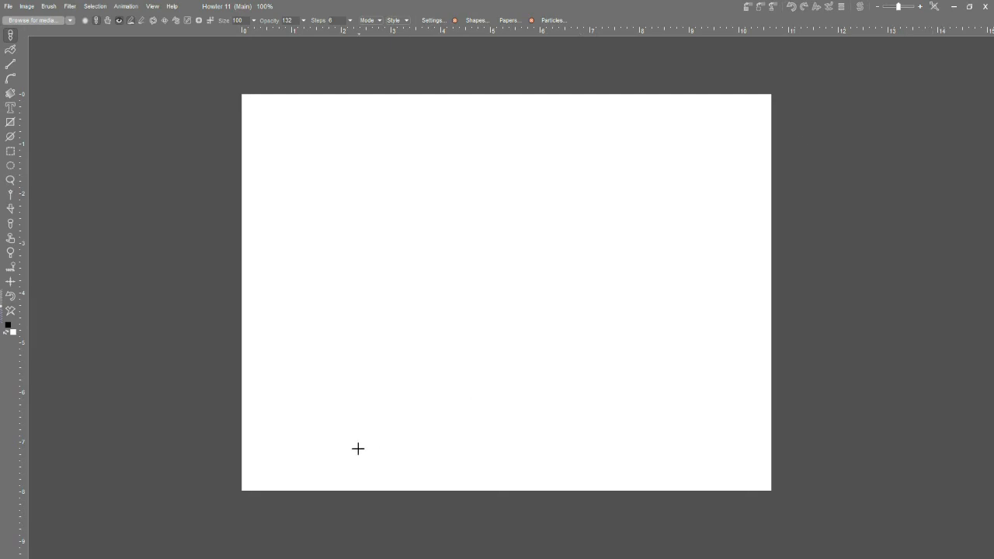
- Set the X rule's replacement to F[-F] and calculate the L-system drawing
key(alt+Tab)
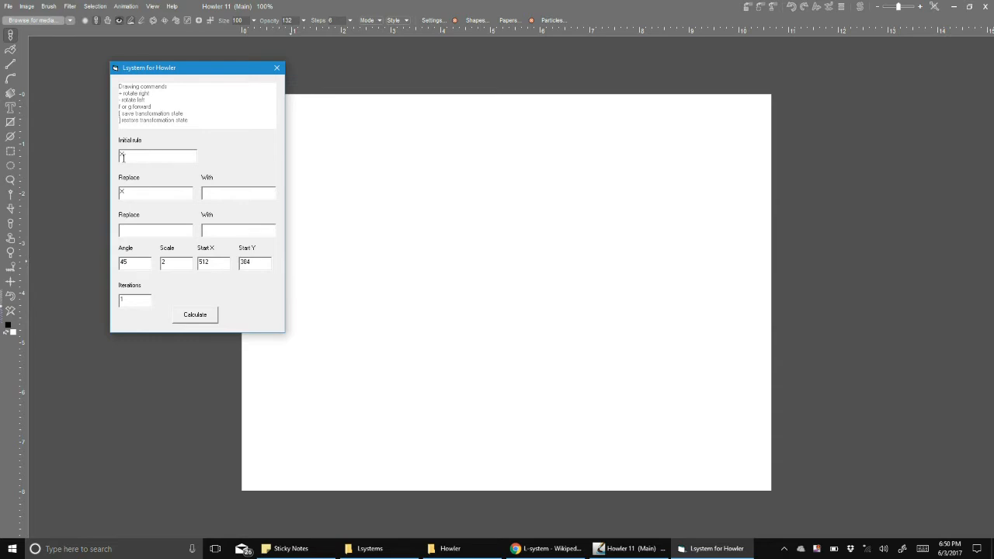
double_click(138, 153)
key(BackSpace)
key(BackSpace)
key(BackSpace)
key(BackSpace)
click(222, 197)
click(210, 315)
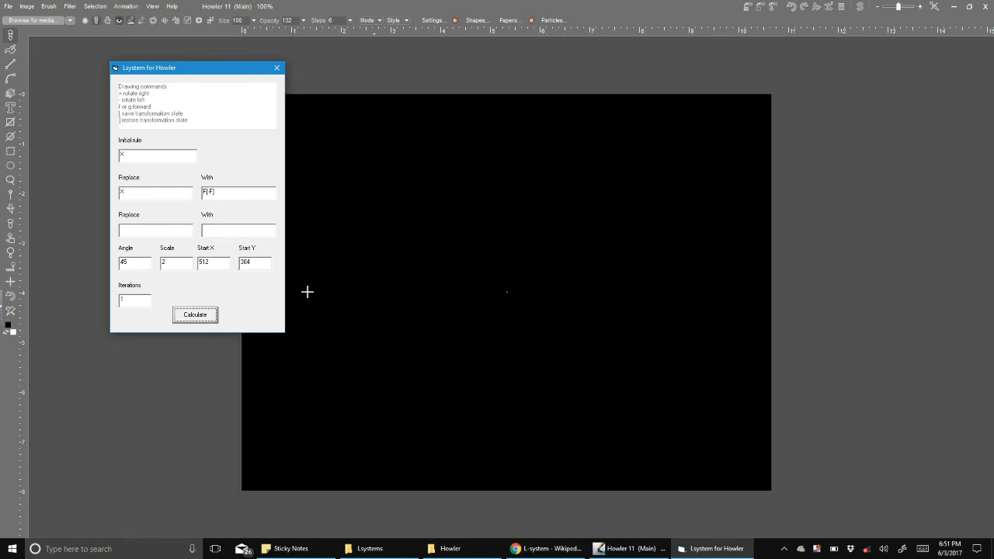
- Set the scale to 30 and recalculate the drawing
double_click(166, 262)
click(201, 321)
click(201, 320)
drag(185, 269, 132, 254)
text(10)
click(196, 320)
drag(188, 261, 161, 262)
text(30)
click(194, 315)
- Set the iterations to 4 and recalculate the drawing
click(231, 193)
click(212, 314)
double_click(126, 300)
text(4)
click(191, 318)
- Edit the X rule's replacement to F[-F]+FX and recalculate
click(255, 228)
text(X)
double_click(126, 154)
double_click(247, 195)
double_click(125, 193)
double_click(237, 195)
click(239, 195)
drag(224, 193, 193, 195)
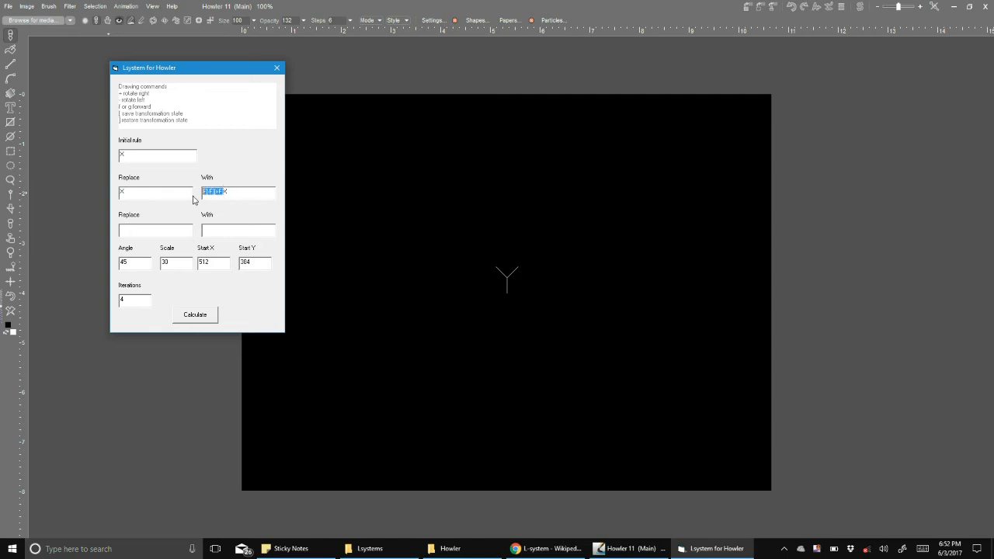
click(232, 192)
key(shift+Left)
drag(224, 192, 194, 191)
drag(229, 193, 223, 191)
click(196, 315)
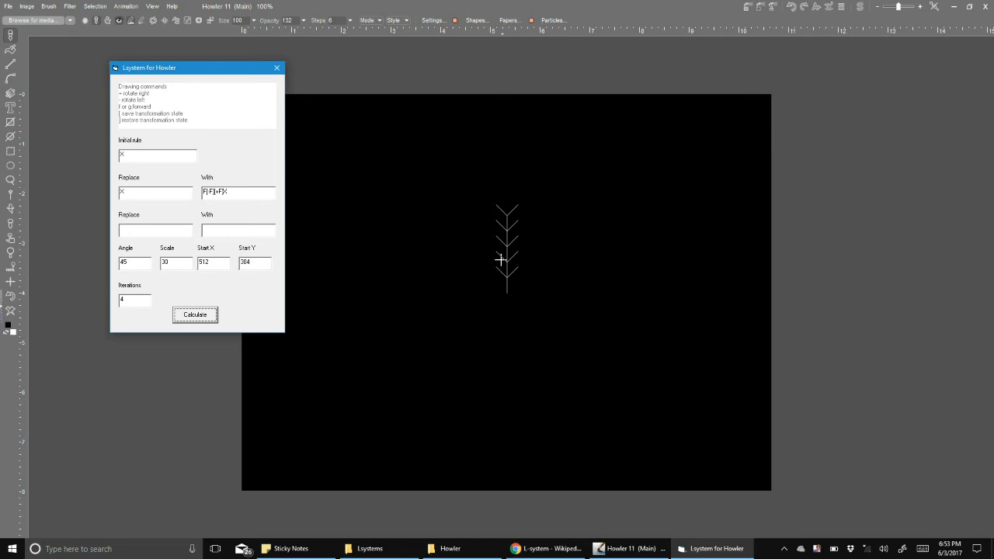
- Change the X rule's replacement to F[-FX][+FX] and recalculate the binary tree
click(261, 188)
click(214, 315)
click(211, 192)
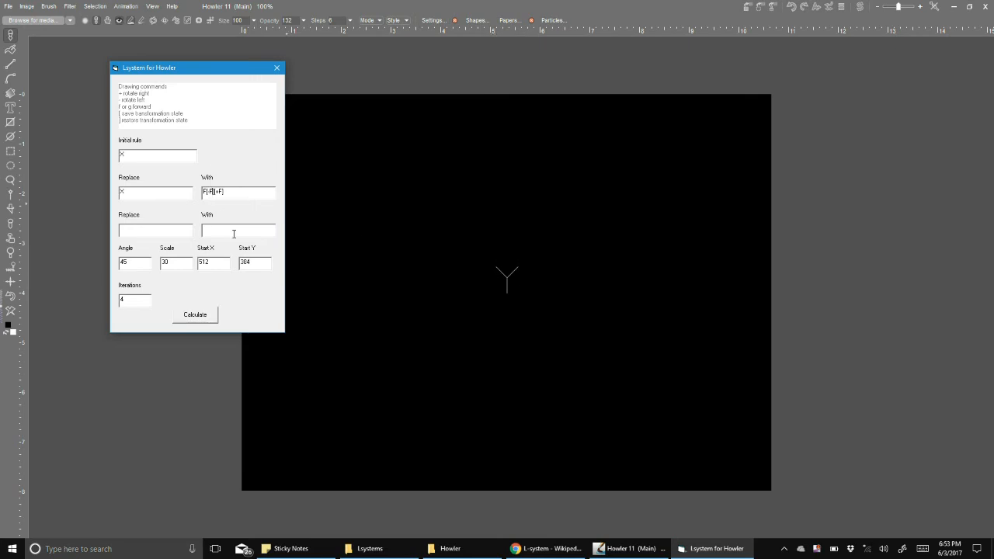
text(X][+FX)
click(216, 312)
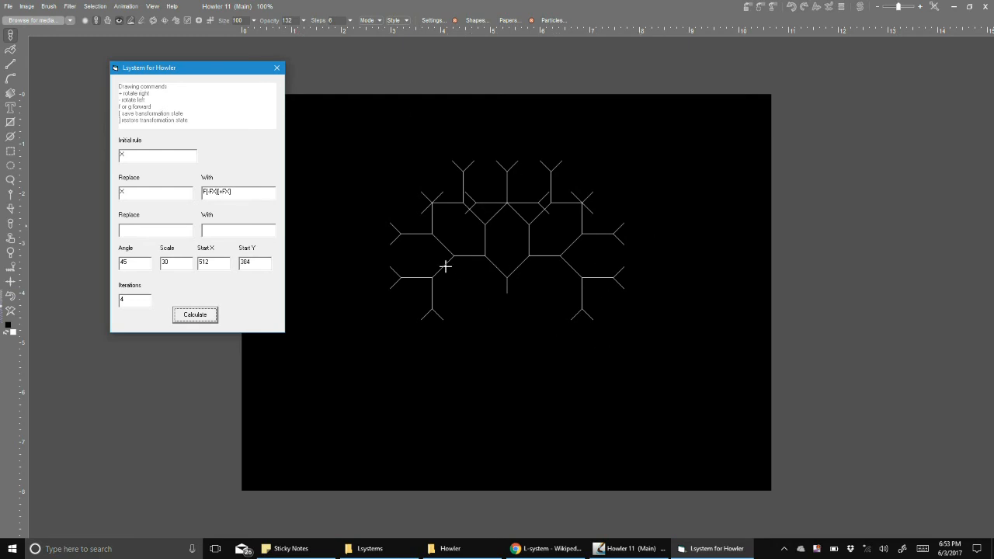
- Set the branching angle to 33 and recalculate the tree
double_click(124, 262)
text(33)
click(187, 318)
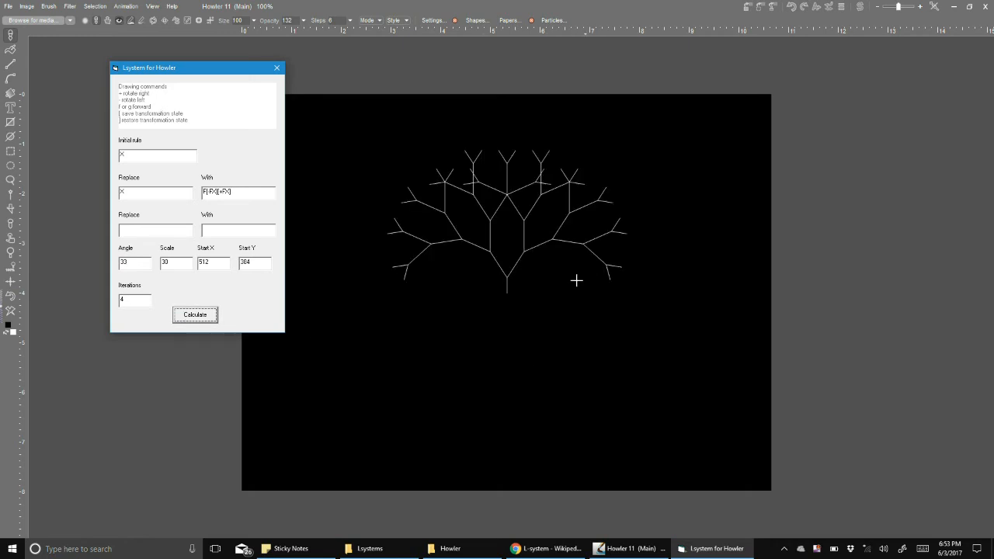
- Set the branching angle to 22 and recalculate the tree
double_click(124, 261)
text(22)
click(206, 316)
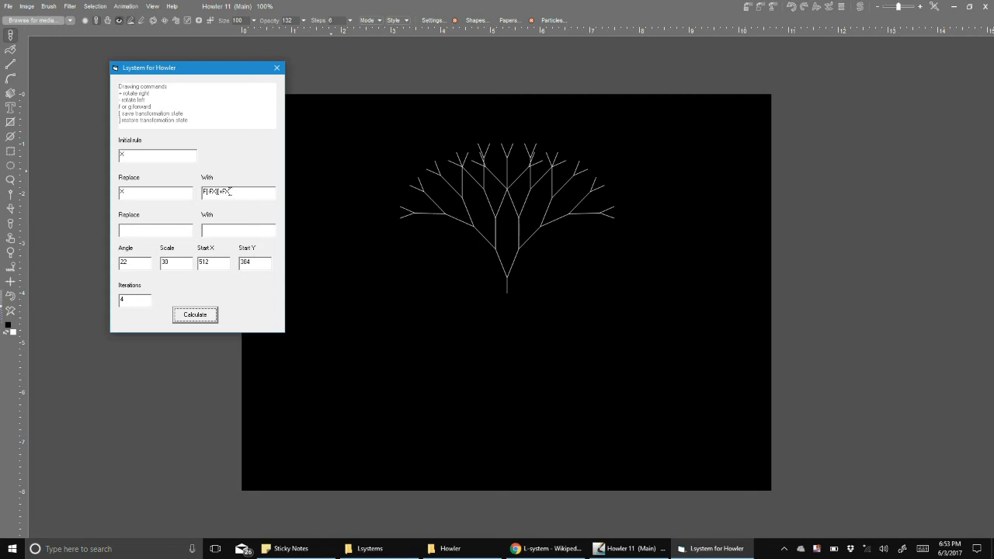
- Add a second rule replacing F with FF, set the scale to 1, and recalculate
drag(206, 191, 201, 191)
click(168, 229)
text(FFF)
click(196, 320)
key(Tab)
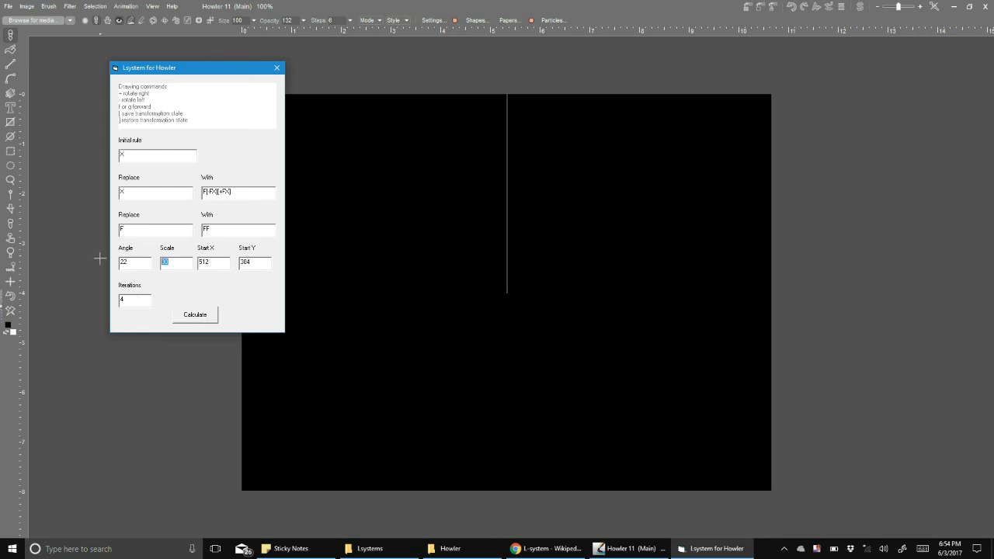
text(1)
click(181, 320)
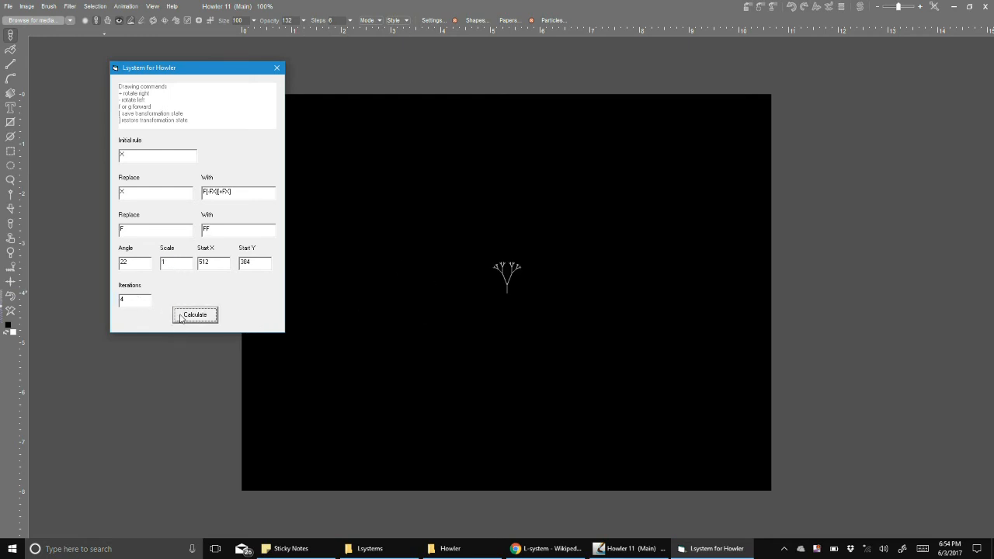
- Set the scale to 2 and recalculate the drawing
key(Tab)
text(51)
text(2)
click(192, 316)
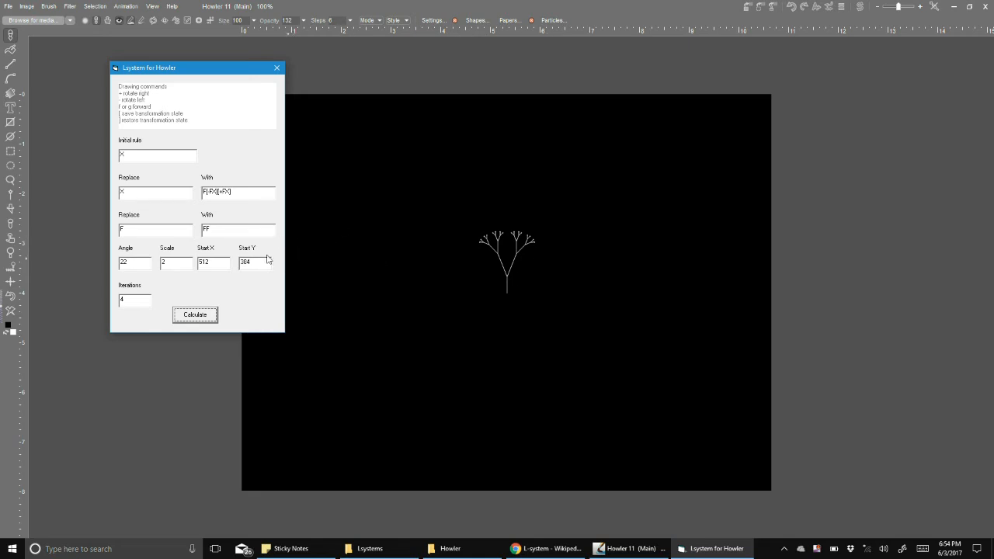
- Clear the second rule's Replace and With fields and recalculate
click(157, 230)
key(BackSpace)
click(212, 227)
key(BackSpace)
key(BackSpace)
click(202, 316)
- Set the scale to 20 and recalculate the tree
double_click(174, 261)
text(12)
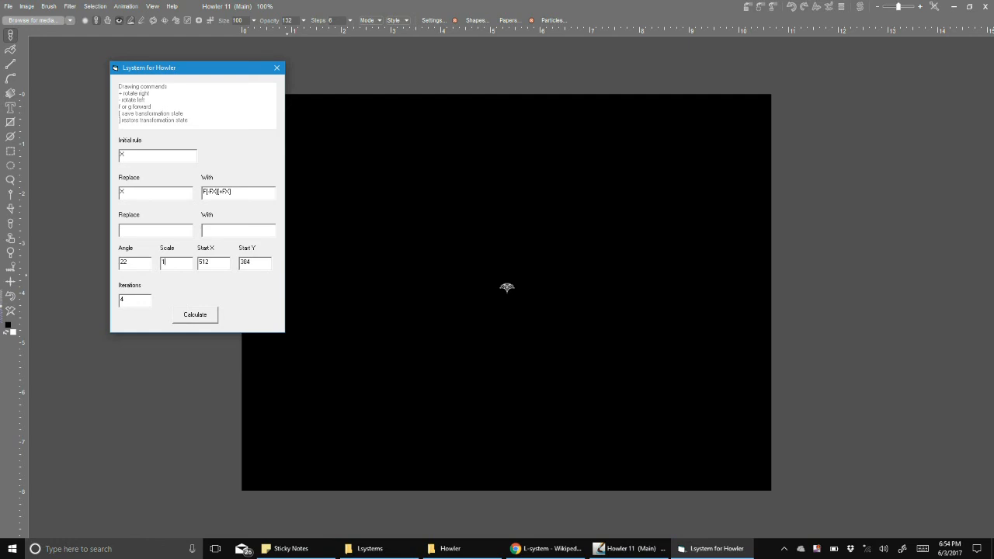
click(204, 321)
double_click(173, 262)
text(20)
click(194, 315)
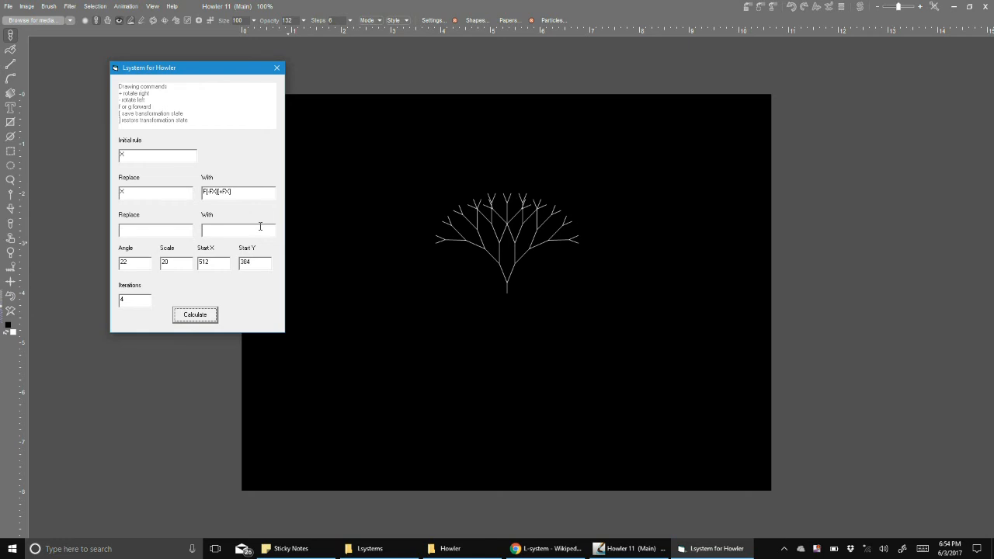
- Change the X rule's replacement to F[-F][+F] and recalculate
double_click(205, 192)
text(F)
click(206, 314)
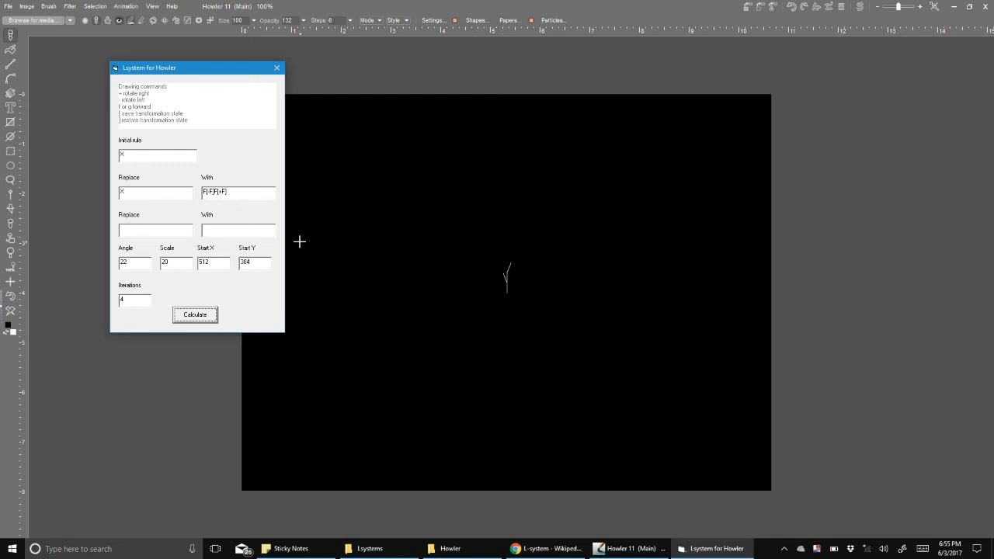
- Restore X at the end of both branches, making F[-FX][+FX], and recalculate
click(212, 191)
text(X)
click(231, 191)
text(X)
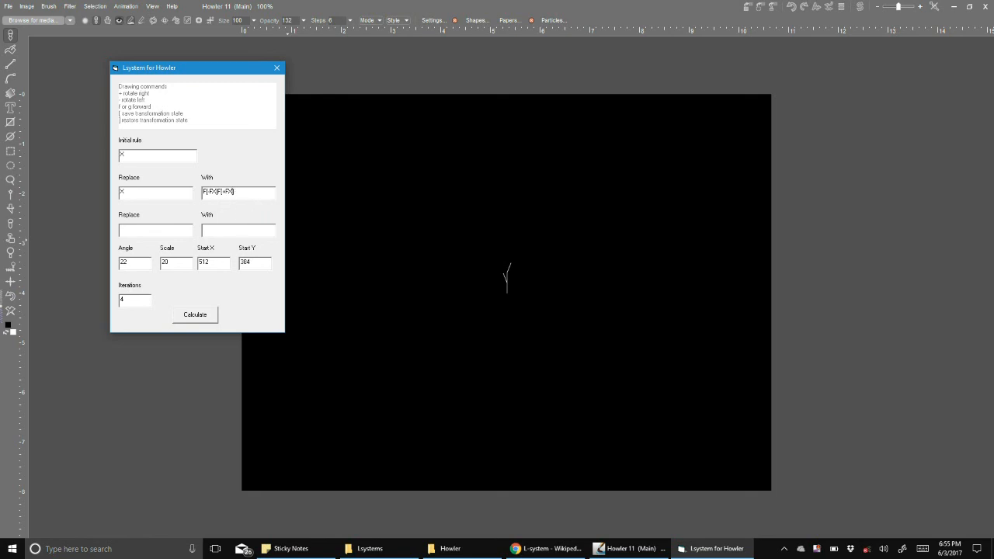
click(208, 316)
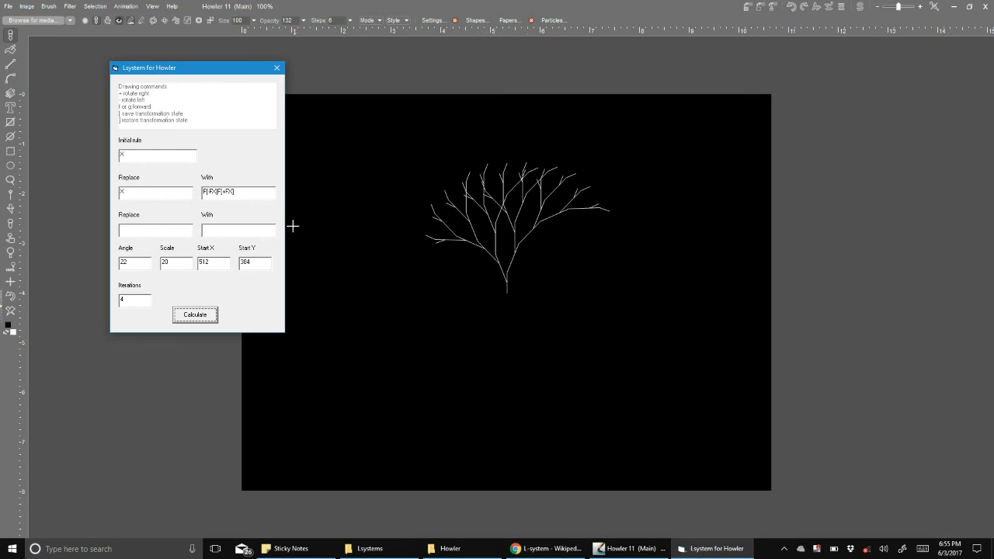
- Append X to the X rule's replacement, making F[-FX][+FX]X, and recalculate
click(246, 192)
click(210, 315)
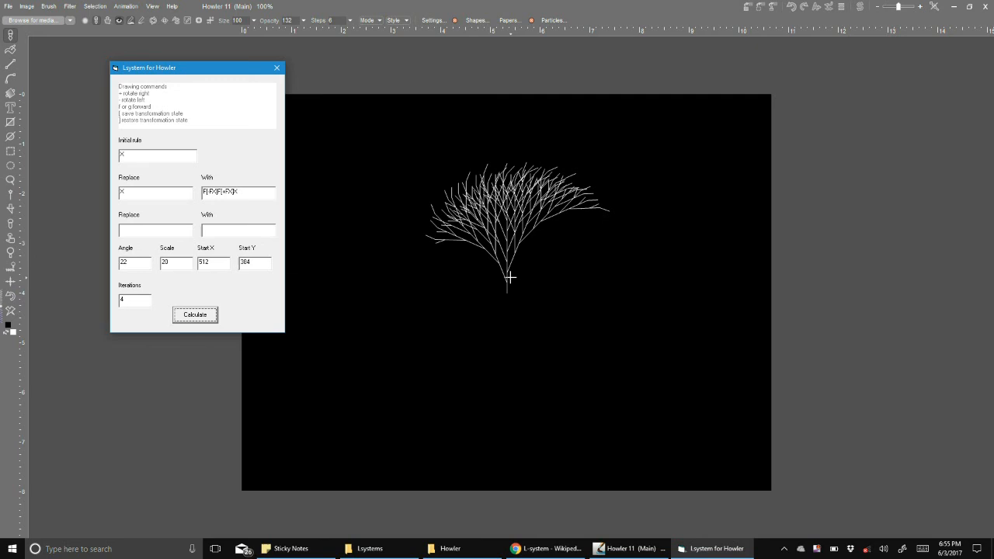
- Edit the X rule's replacement to F[-F]F[+F]X and recalculate
click(214, 191)
text(X)
key(BackSpace)
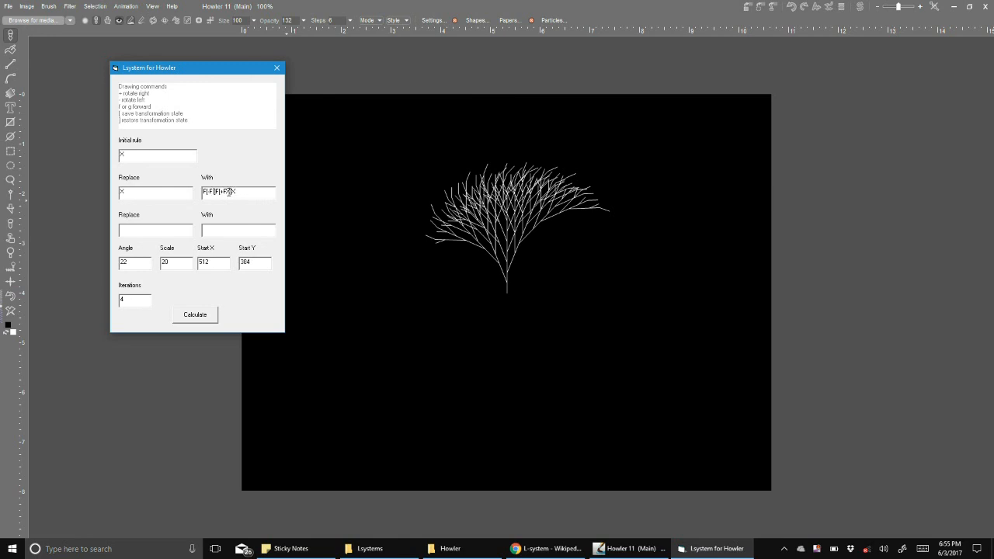
click(205, 316)
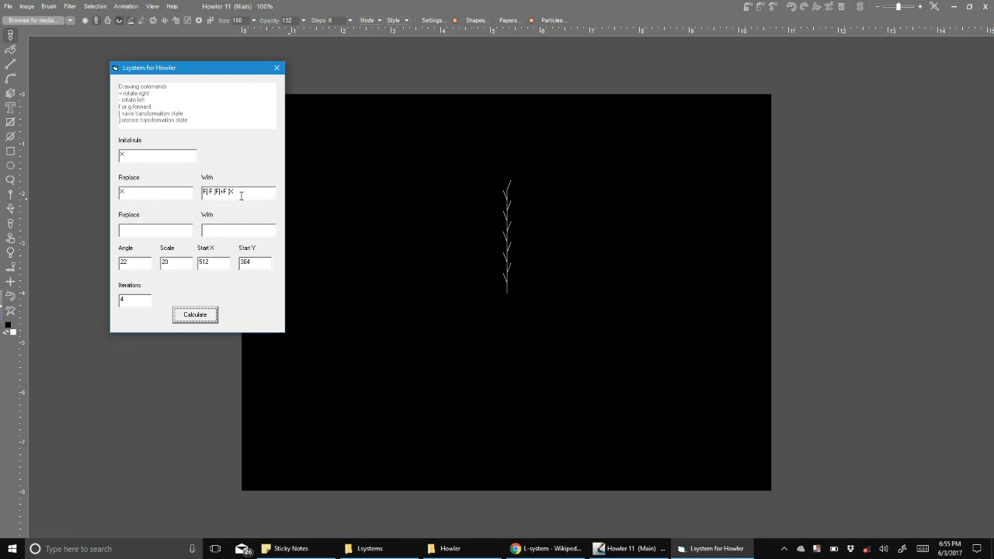
- Add X inside both branches so the replacement reads F[-FX]F[+FX]X, and recalculate
click(227, 191)
text(X)
text(-)
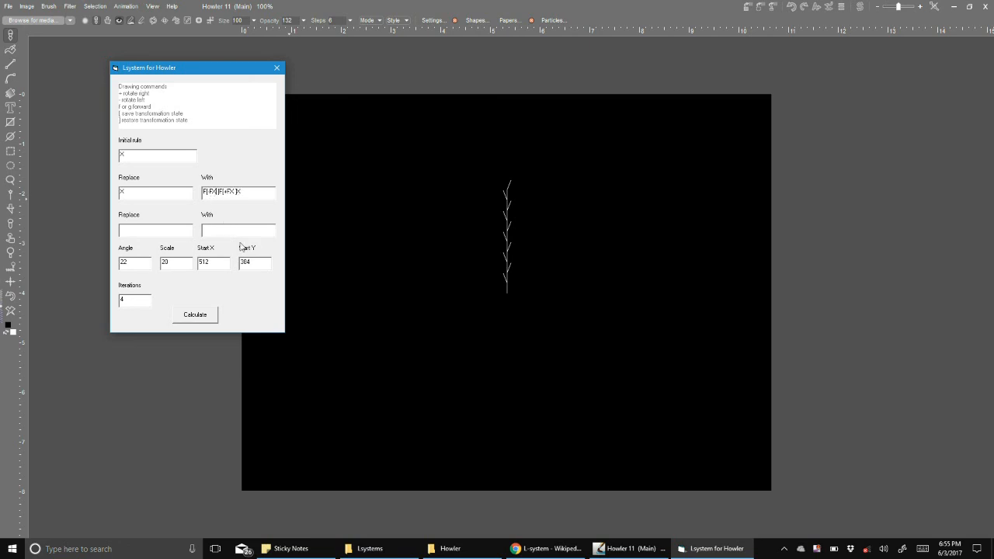
click(217, 321)
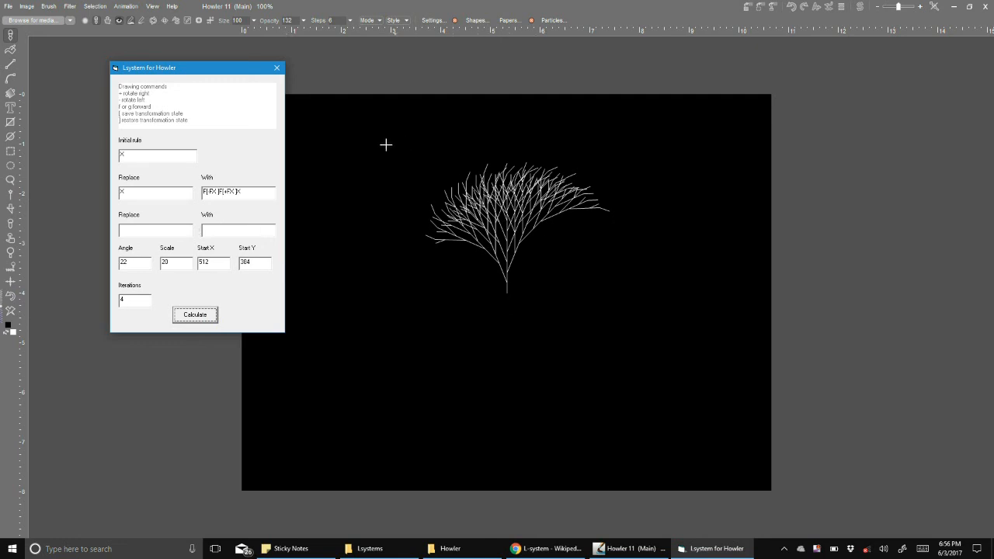
- Add a second rule replacing F with FF and recalculate the tree
click(169, 229)
click(198, 315)
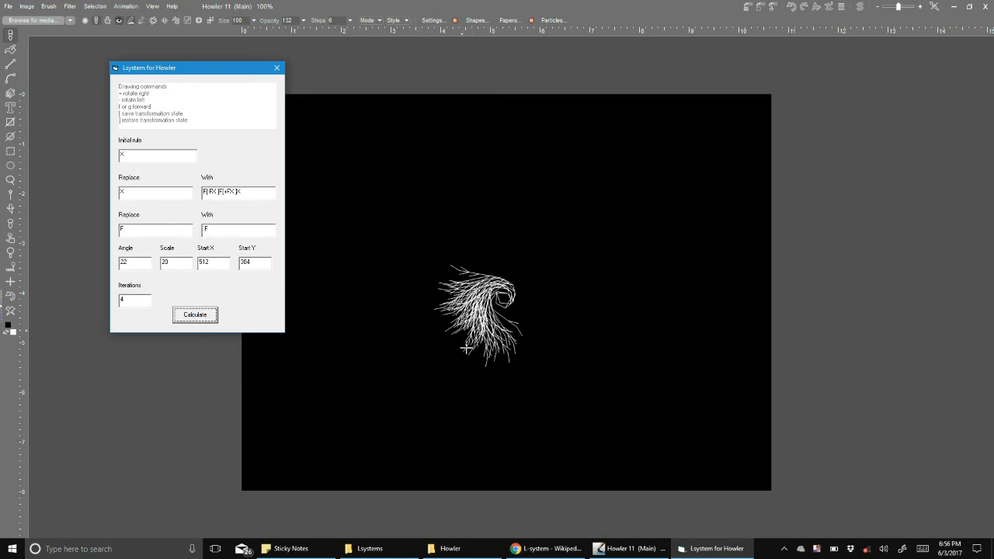
double_click(229, 230)
click(212, 316)
- Set the scale to 1 and then 2, recalculating the tree each time
double_click(165, 261)
text(1)
click(195, 312)
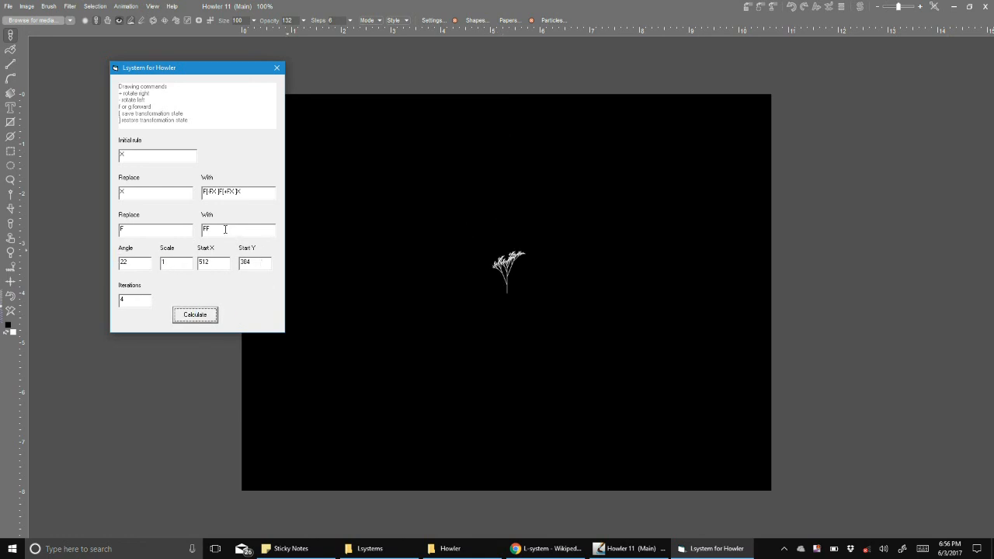
double_click(176, 262)
text(2)
click(195, 315)
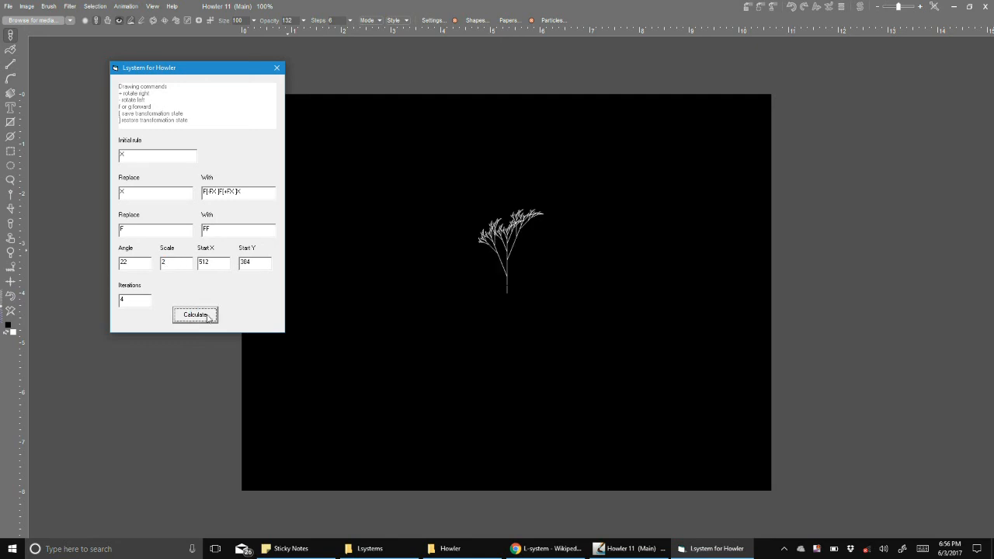
- Set the scale to 3 and recalculate the tree
double_click(187, 264)
text(3)
click(199, 316)
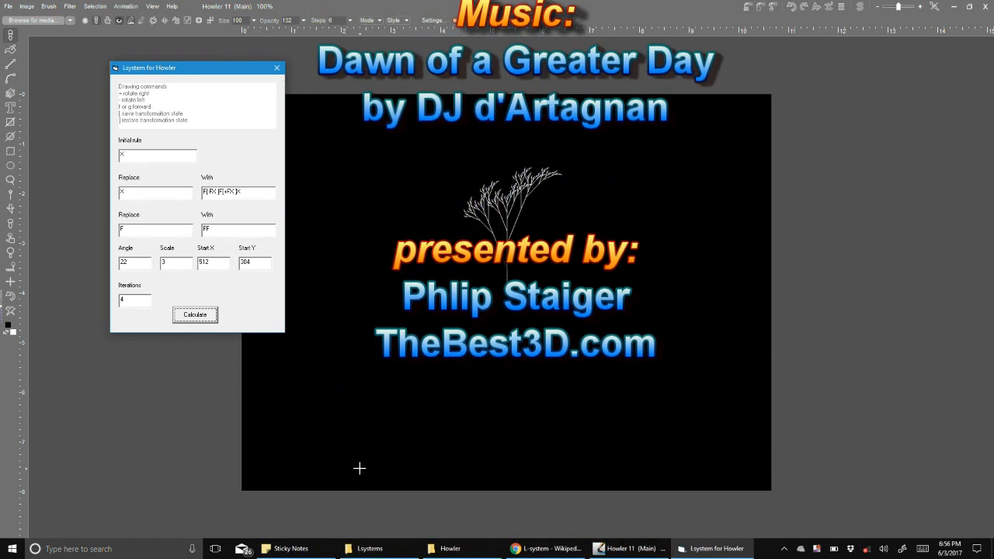
click(816, 548)
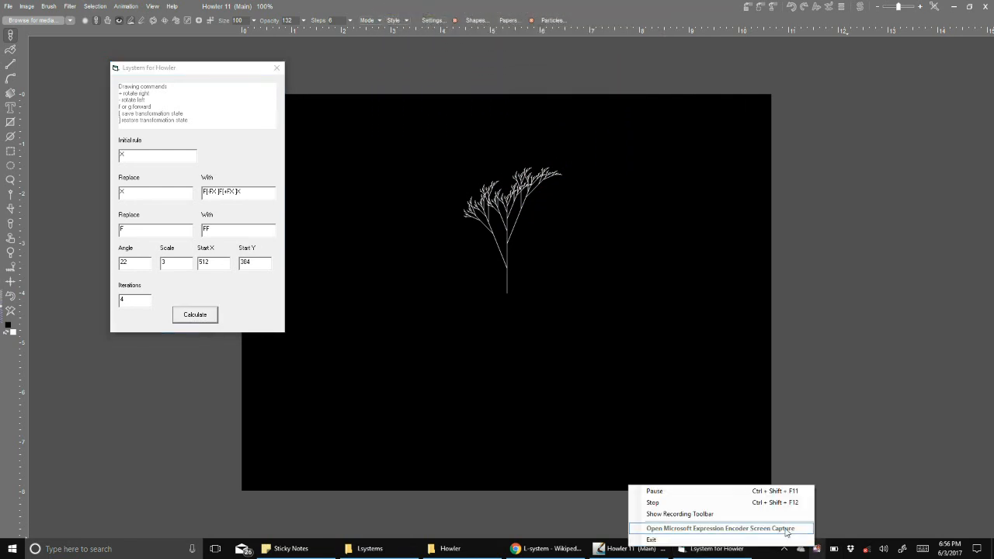
click(773, 501)
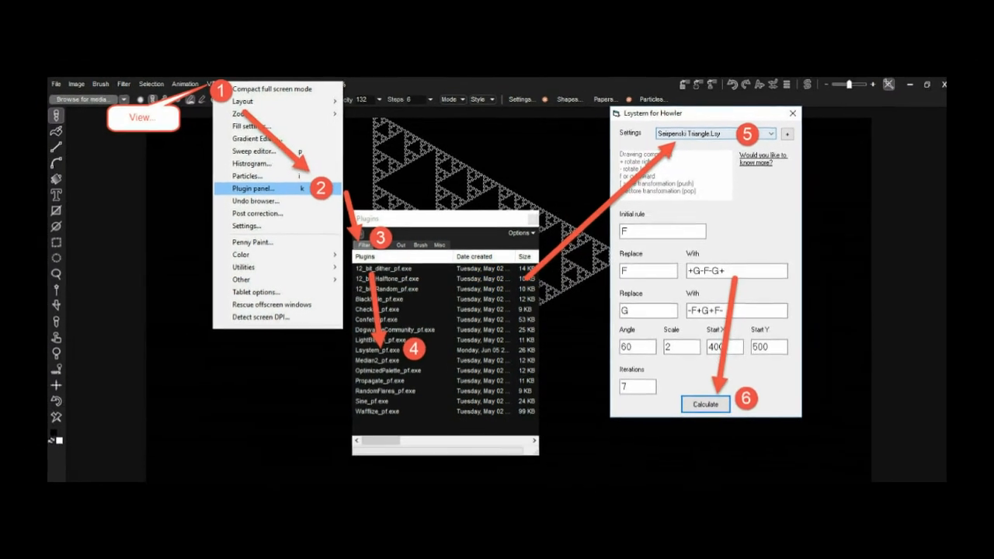